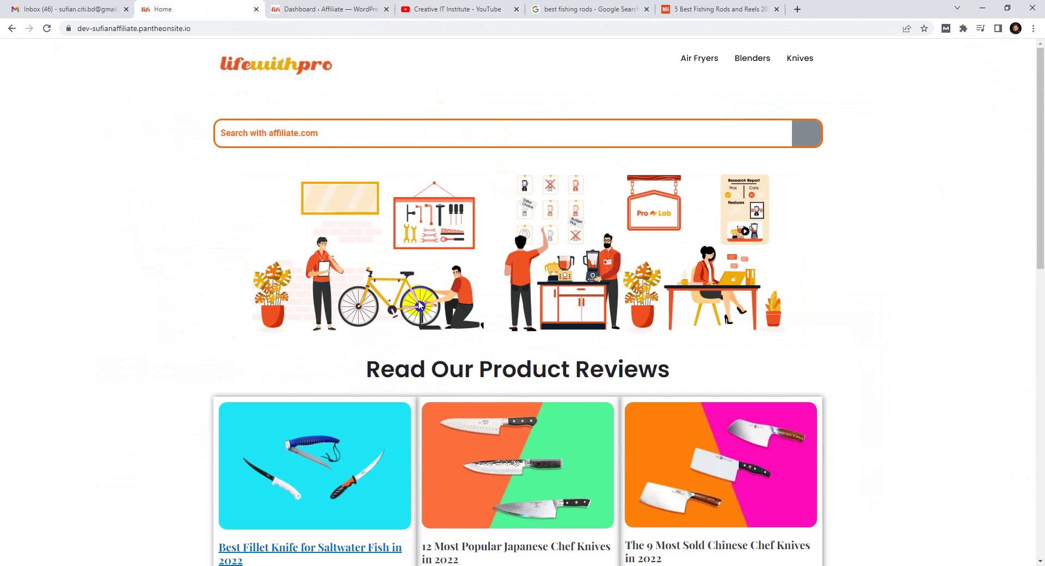
Step: Copy the "Read Our Product Reviews" heading from the homepage and paste it into the blank Word document
scroll(418, 305, "down", 3)
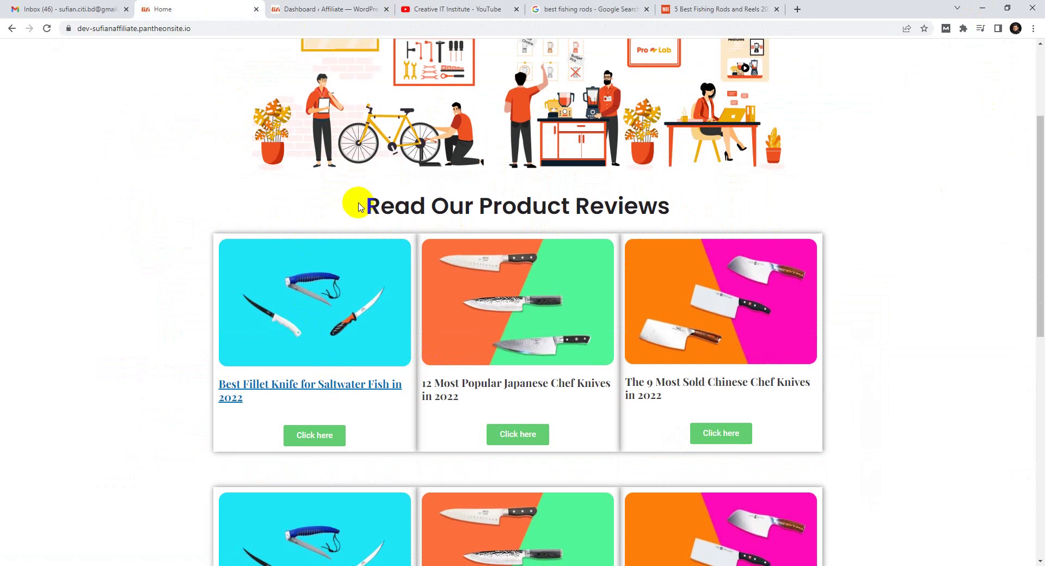
left_click_drag(360, 204, 662, 202)
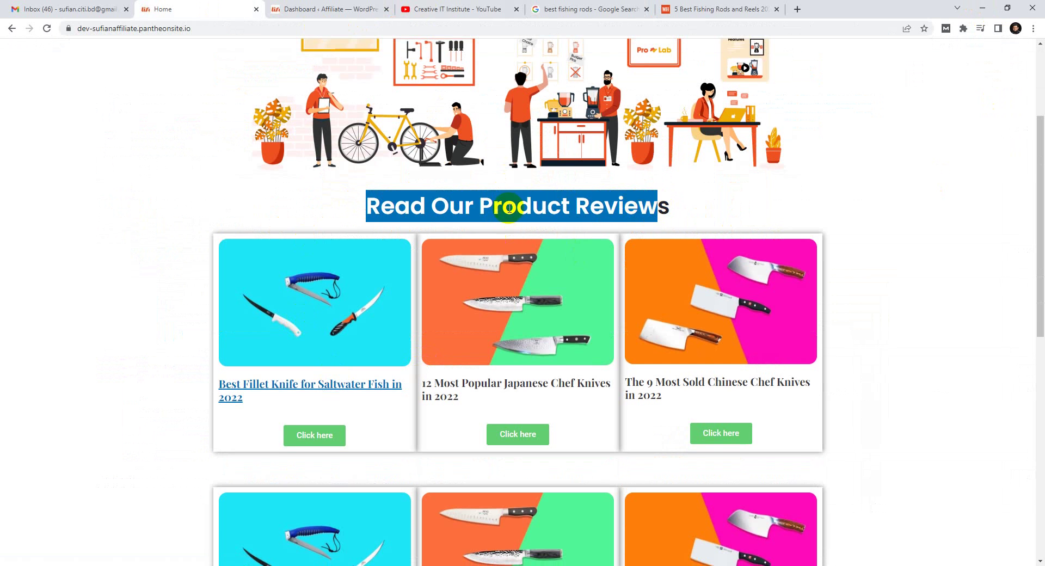
left_click(401, 206)
left_click_drag(367, 205, 668, 205)
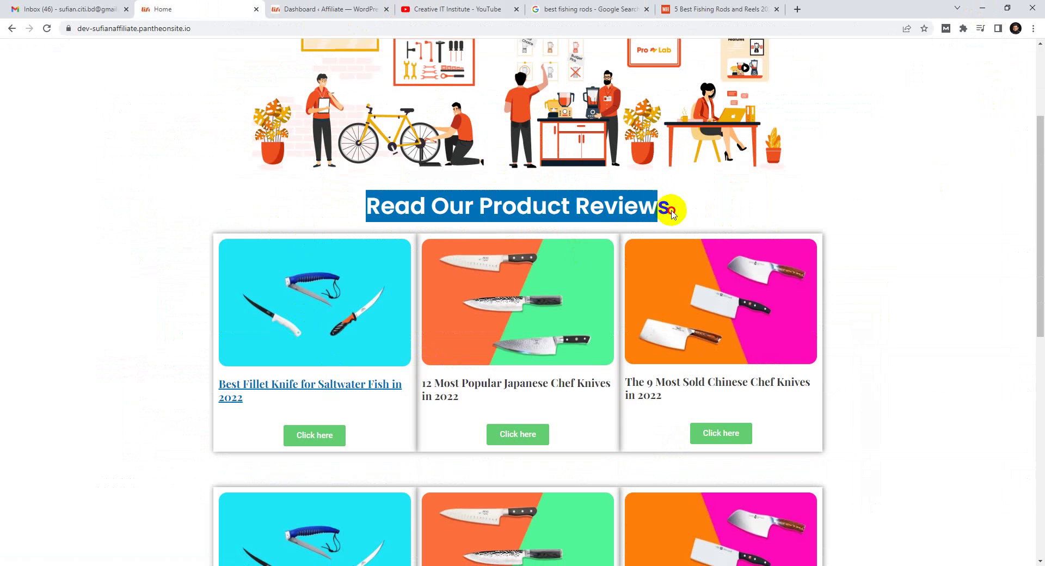
right_click(597, 205)
left_click(613, 211)
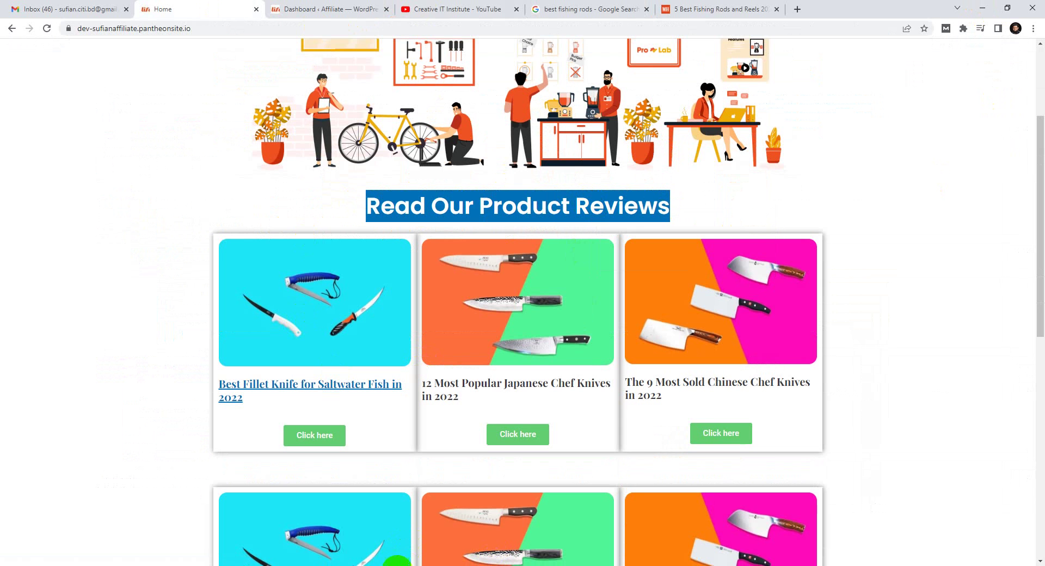
key("alt+Tab")
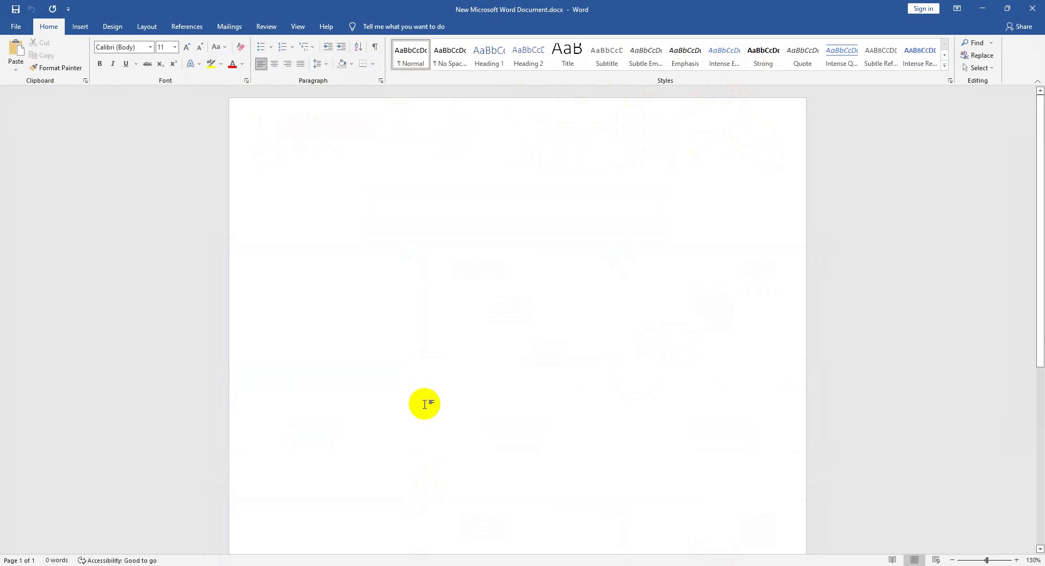
key("ctrl+v")
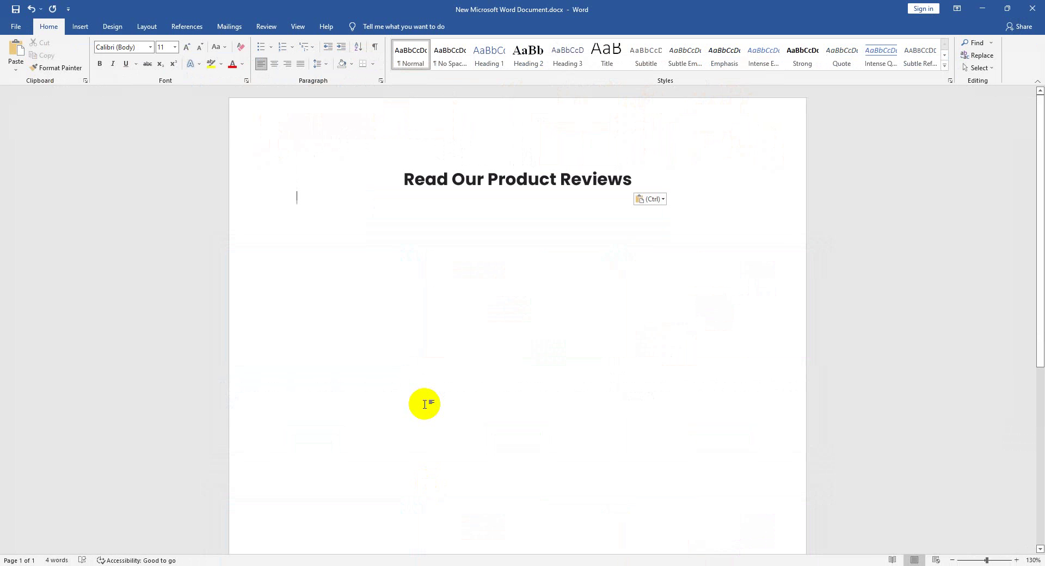
Step: Delete the pasted heading from the Word document and return to the browser
key("BackSpace")
key("BackSpace")
key("BackSpace")
key("BackSpace")
key("BackSpace")
key("BackSpace")
key("BackSpace")
key("BackSpace")
key("BackSpace")
key("BackSpace")
key("BackSpace")
key("BackSpace")
key("BackSpace")
key("BackSpace")
key("BackSpace")
key("BackSpace")
key("BackSpace")
key("BackSpace")
key("BackSpace")
key("BackSpace")
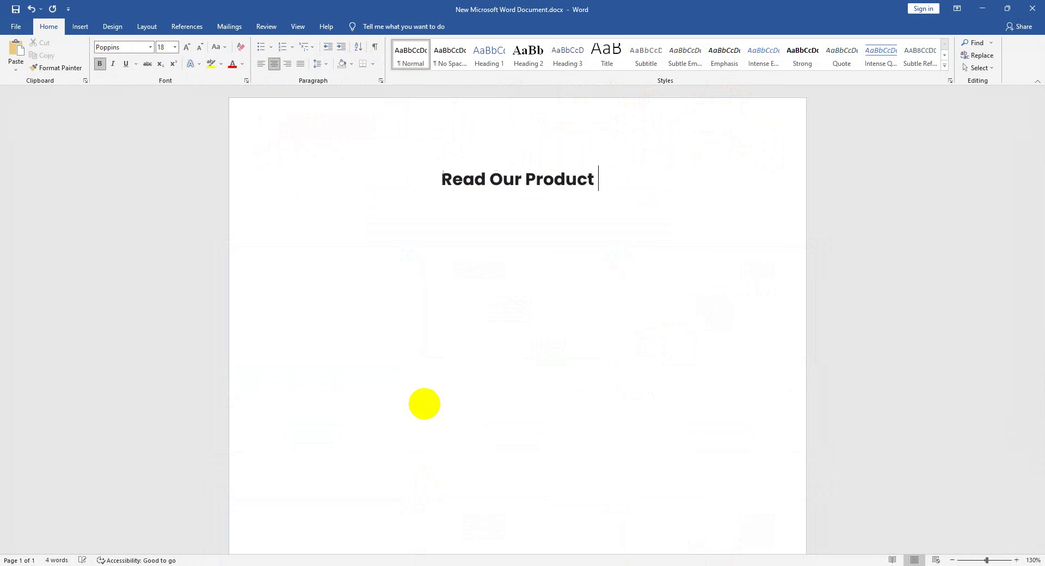
key("BackSpace")
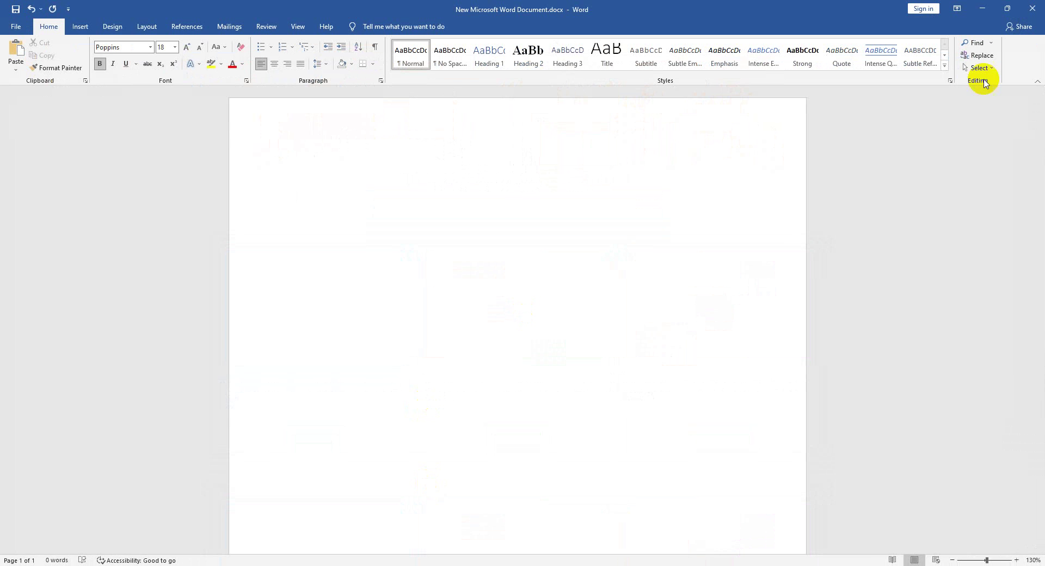
left_click(990, 7)
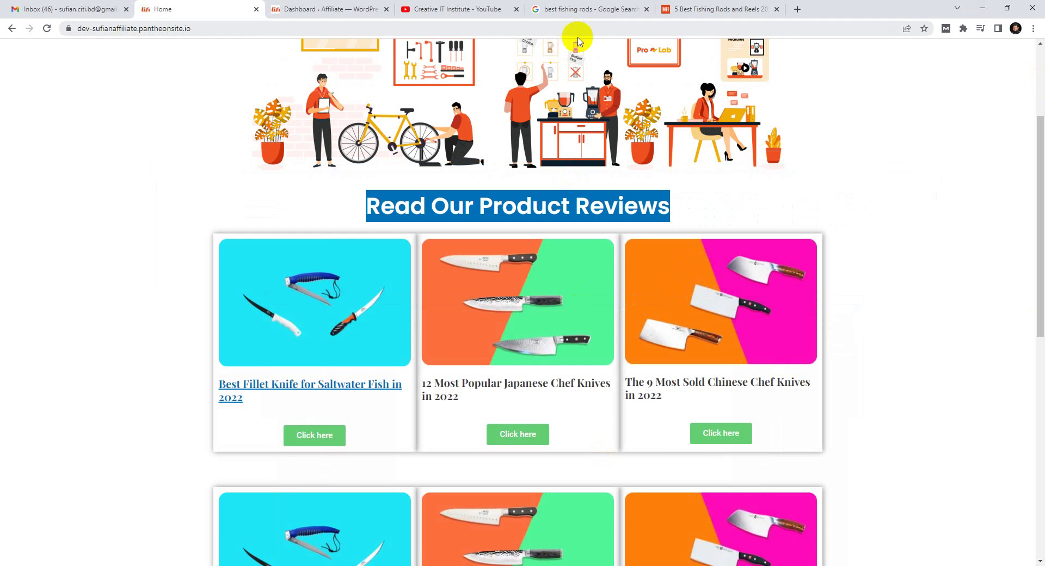
Step: Open the Additional CSS section of the theme customizer from the site's WordPress dashboard
left_click(312, 6)
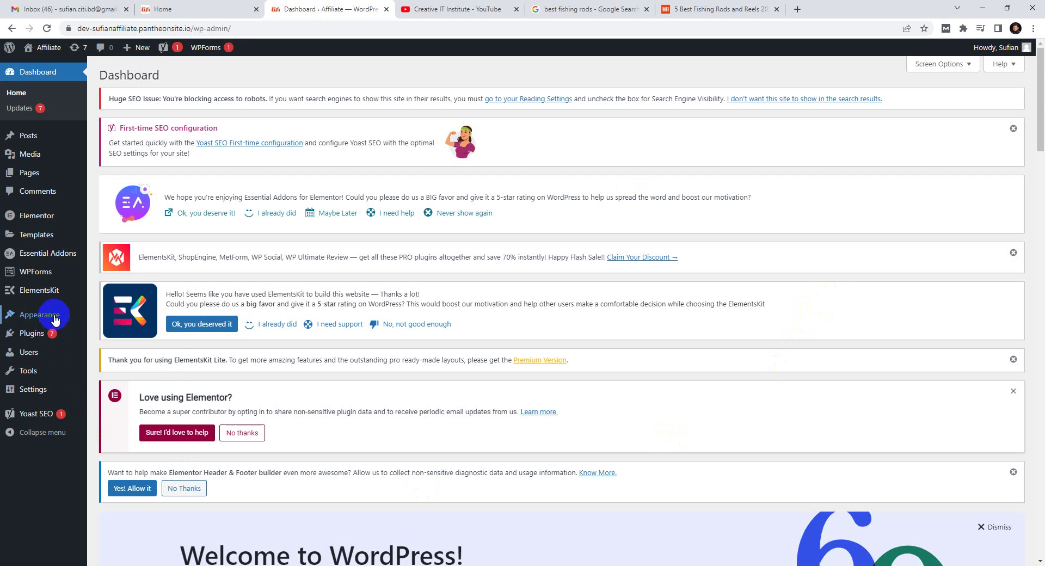
mouse_move(54, 319)
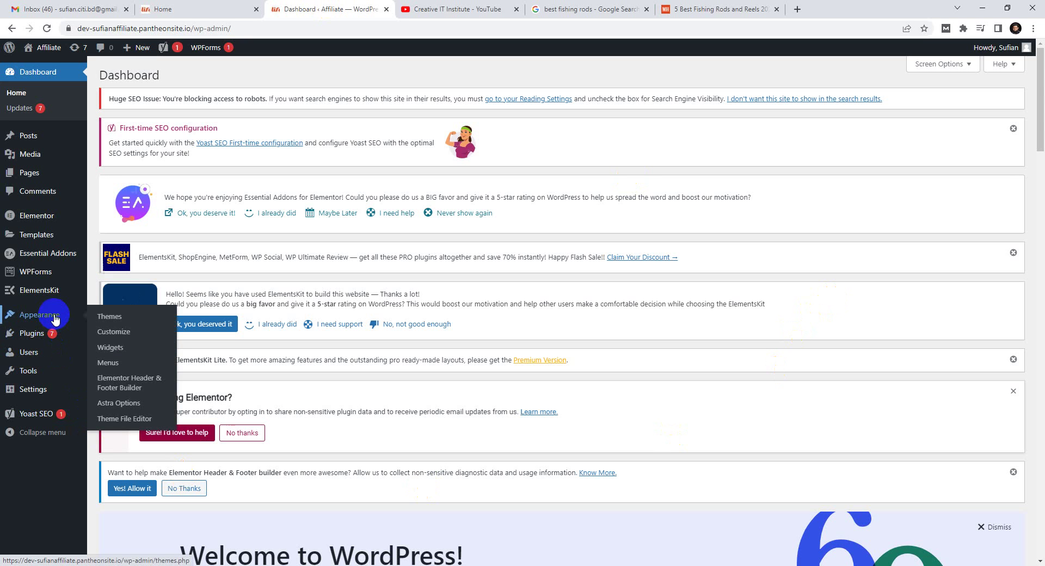
left_click(117, 332)
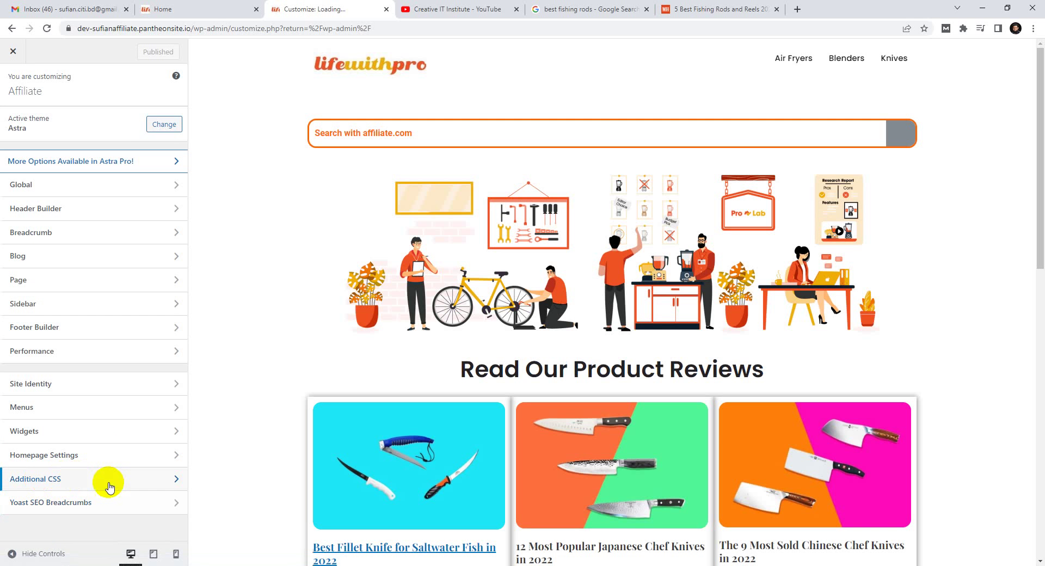
left_click(109, 486)
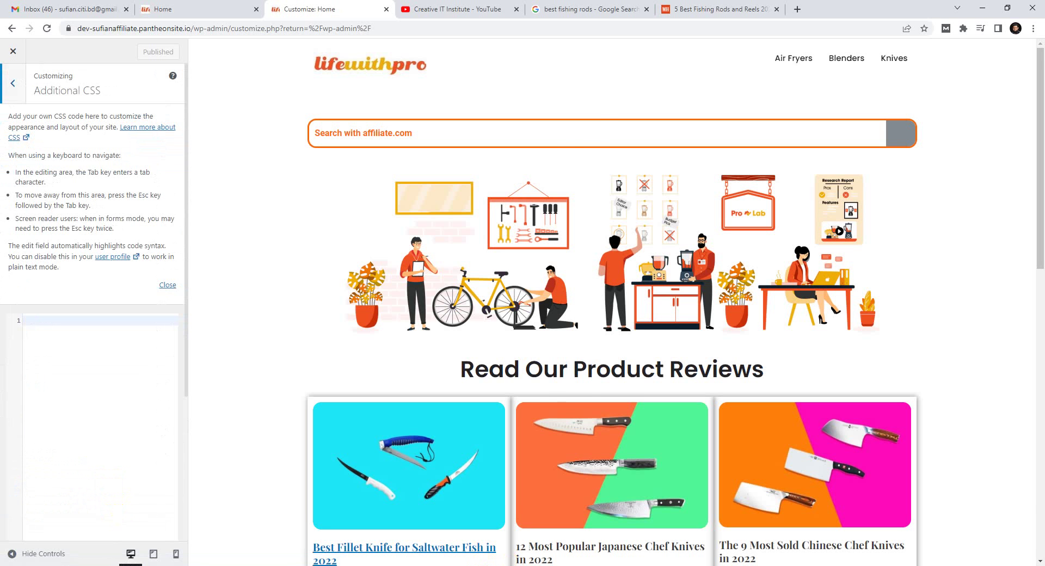
Step: Copy the entire code from Copy protection code.txt in Notepad into the Additional CSS editor and publish it
key("alt+Tab")
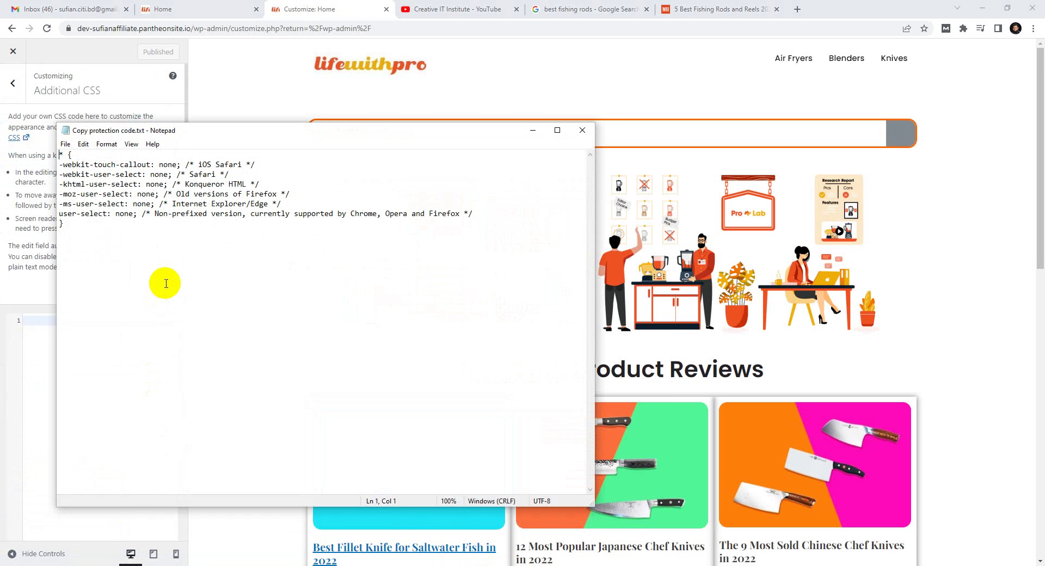
key("ctrl+a")
key("ctrl+c")
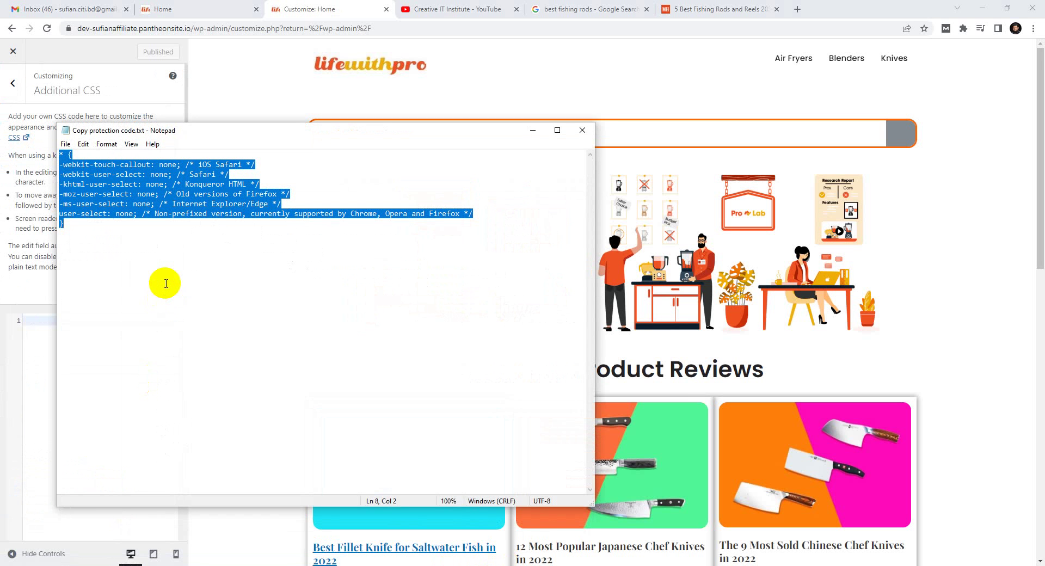
left_click(532, 130)
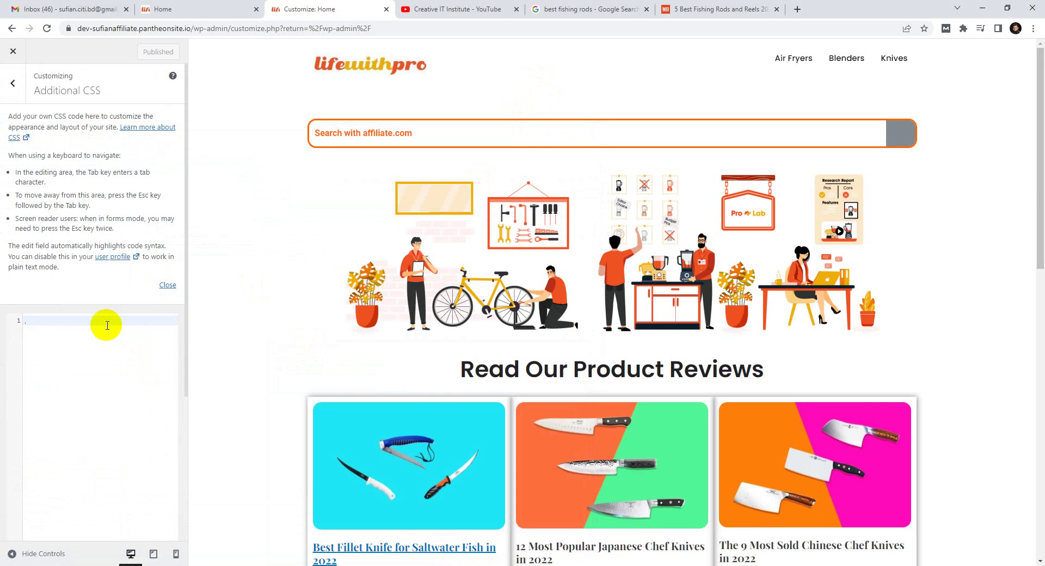
key("ctrl+v")
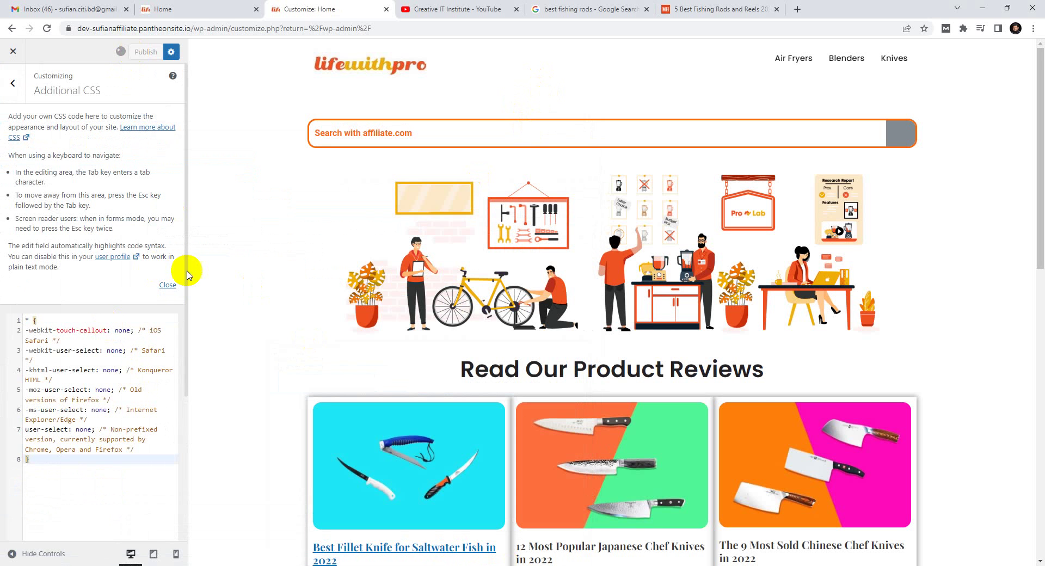
Step: Reload the homepage, open the "Best Fillet Knife for Saltwater Fish in 2022" post and try to select its body text
left_click(207, 4)
left_click(47, 27)
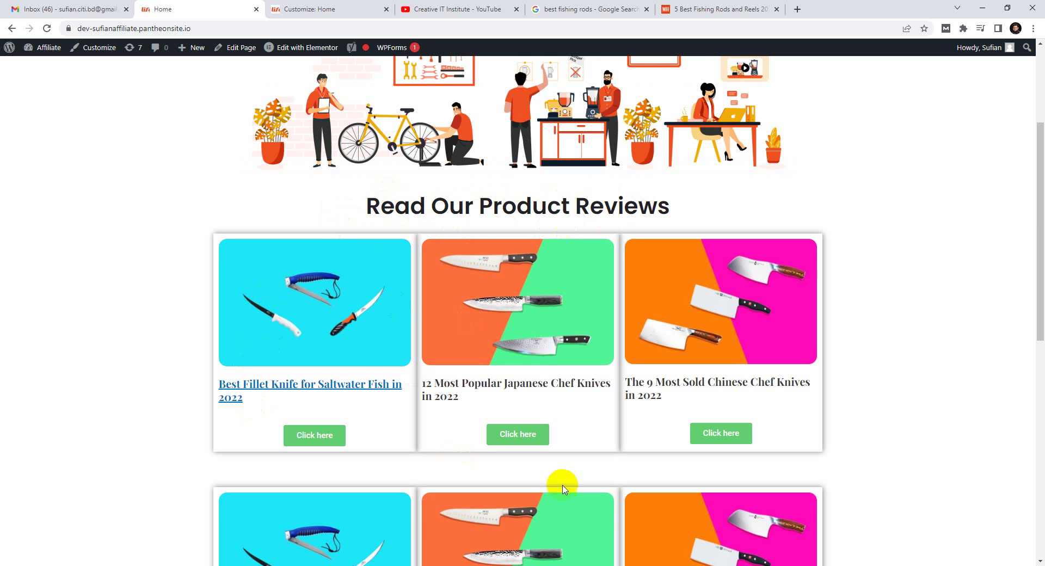
left_click(346, 387)
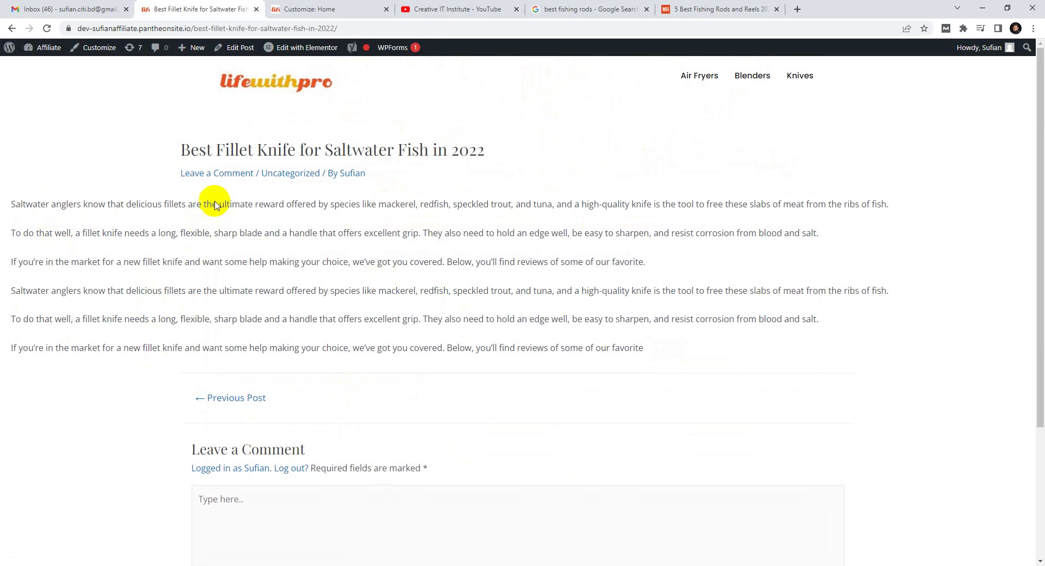
left_click_drag(215, 201, 414, 294)
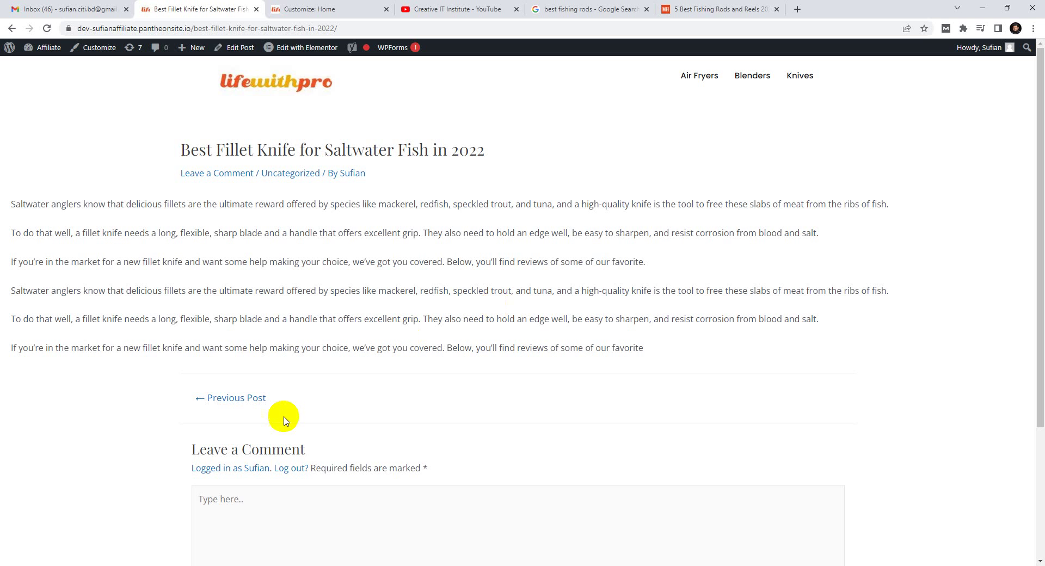
Step: View the "How to lock the contents?" slide in PowerPoint, and return to the browser
left_click(615, 565)
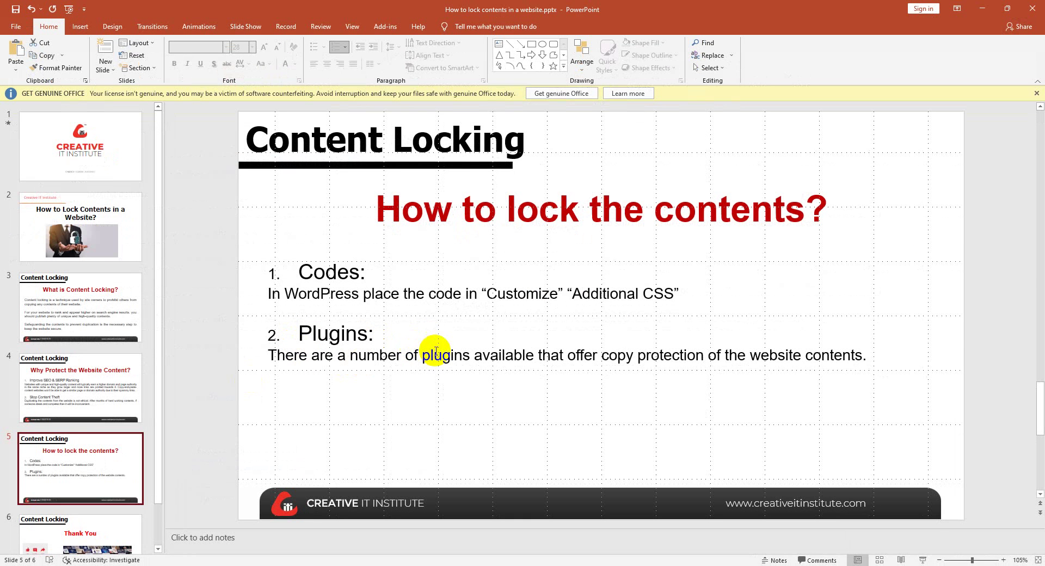
left_click(983, 9)
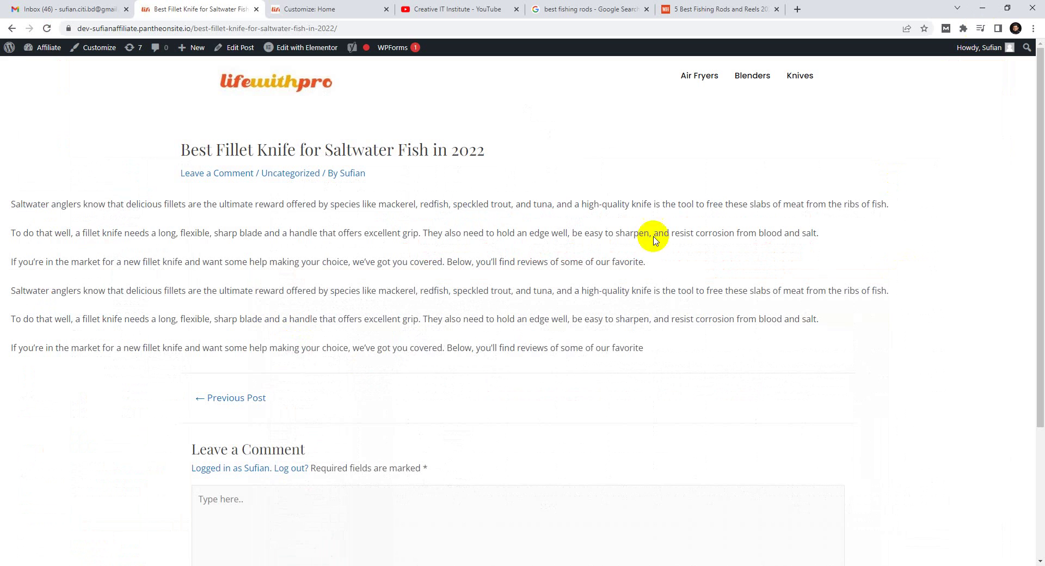
Step: Remove all the copy protection code from the customizer's Additional CSS and publish the change
left_click(294, 9)
left_click_drag(26, 320, 87, 476)
key("BackSpace")
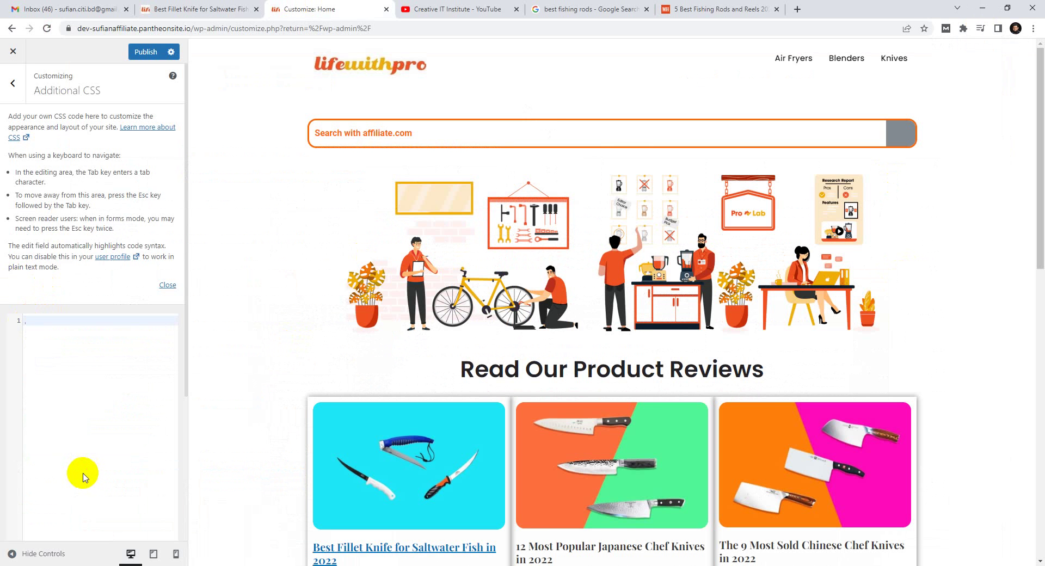
left_click(145, 51)
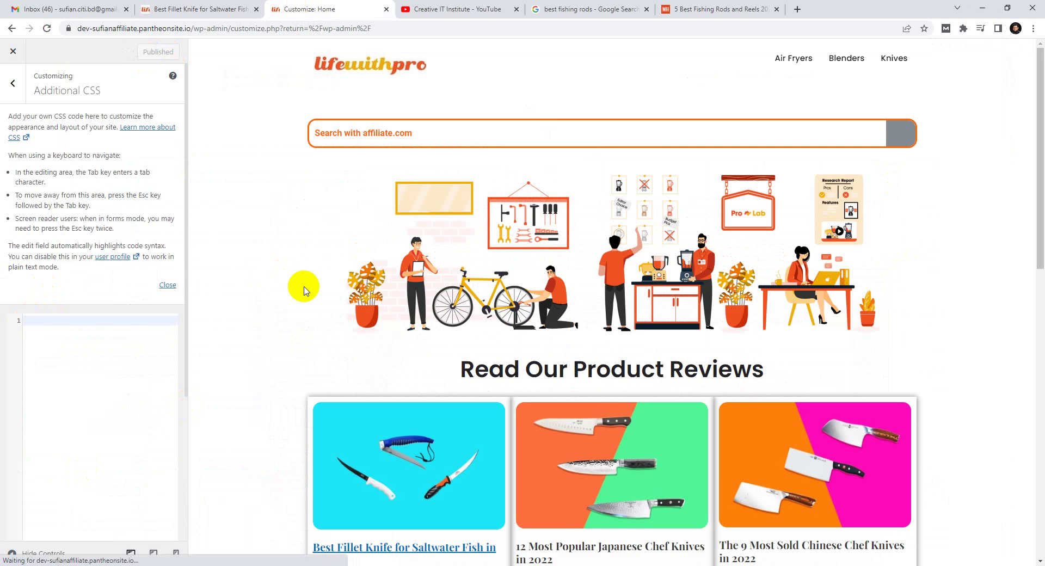
Step: Reload the fillet knife post, copy most of its body text and paste it into the blank Word document
left_click(158, 9)
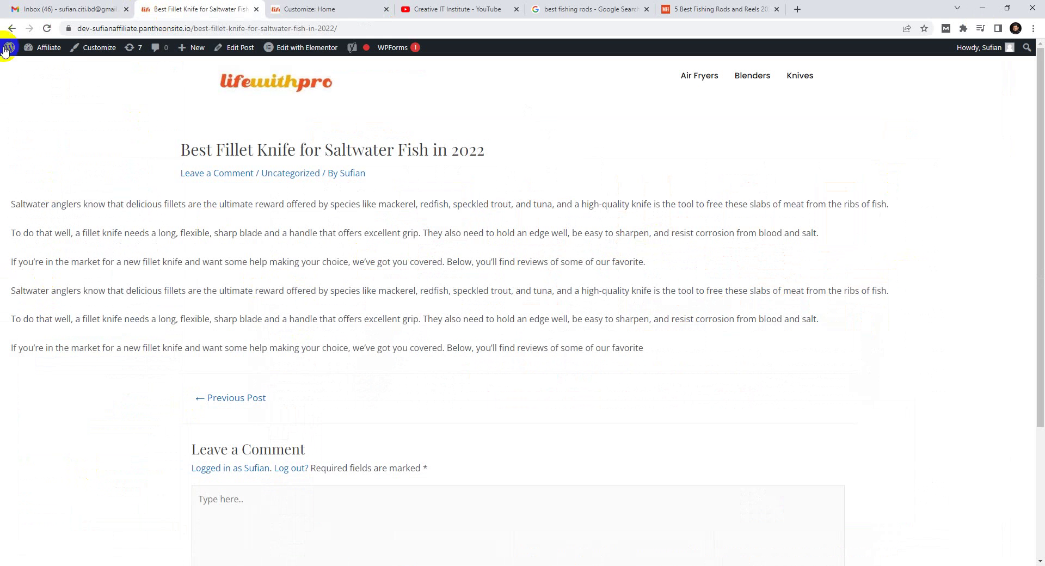
left_click(47, 28)
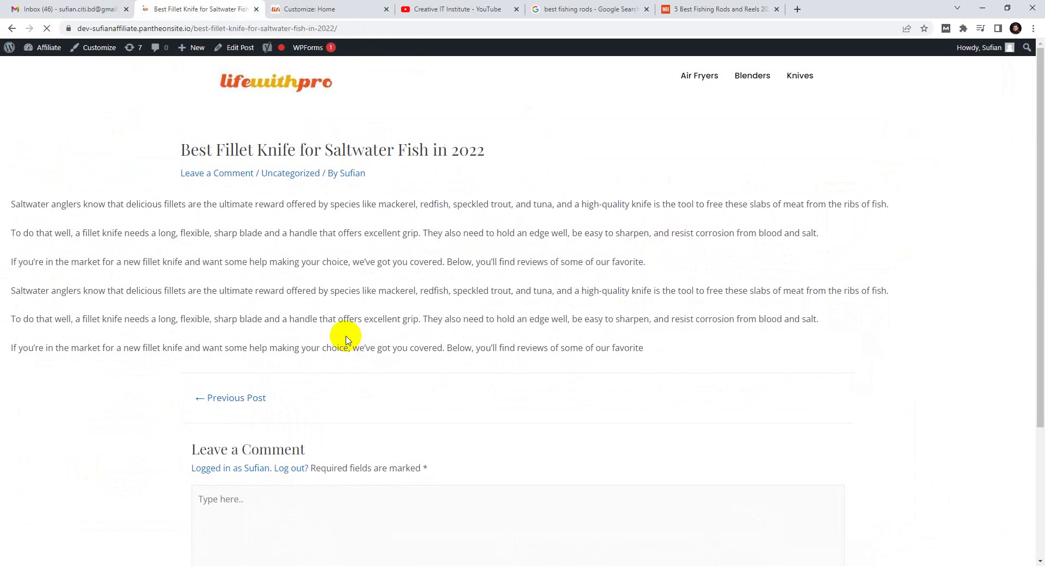
left_click_drag(99, 209, 479, 338)
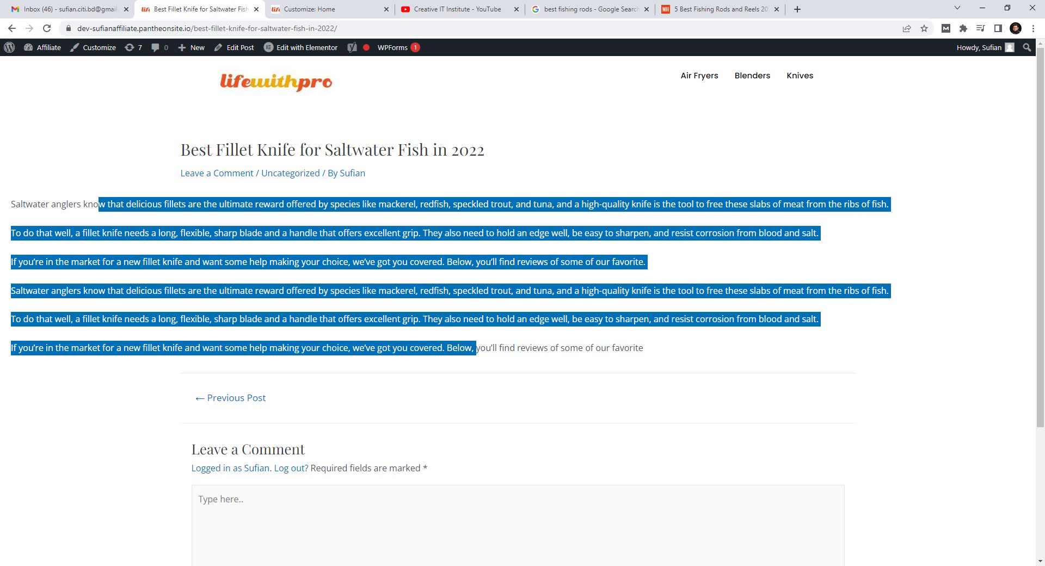
key("ctrl+c")
key("alt+Tab")
key("ctrl+v")
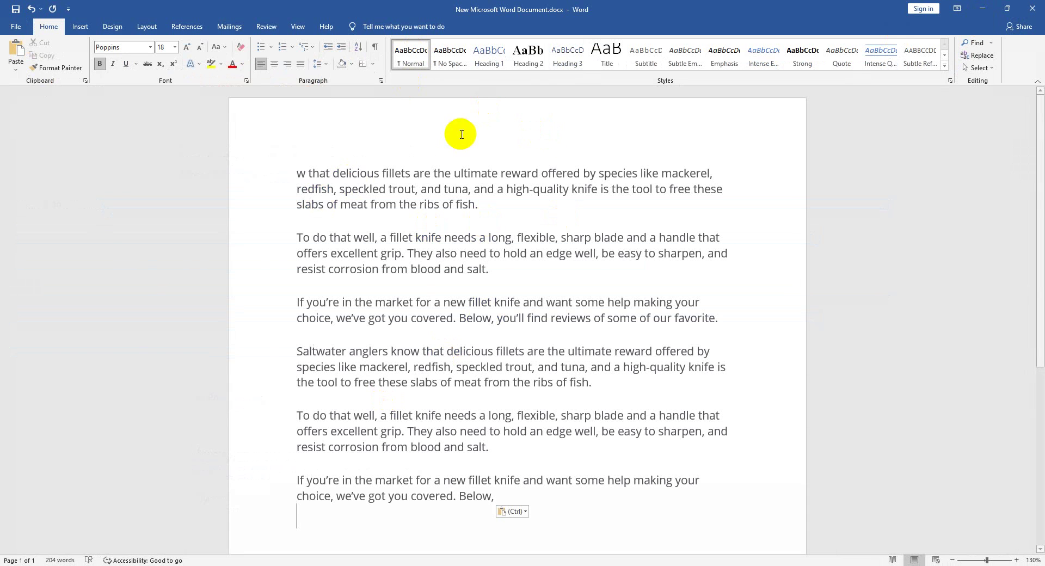
Step: Delete all the pasted text from the Word document, return to the browser and clear the post's text selection
key("ctrl+a")
key("Delete")
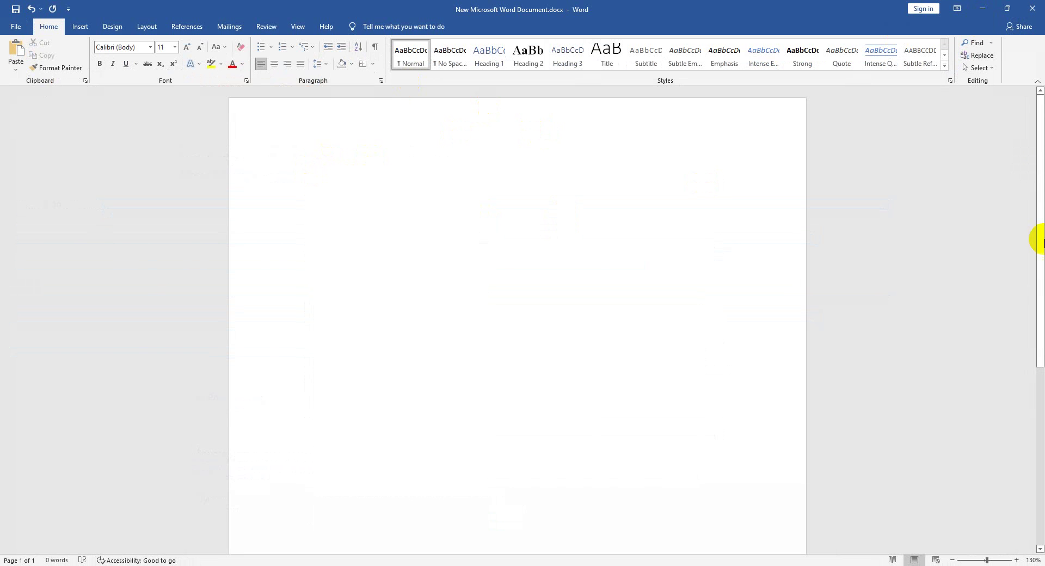
left_click(983, 8)
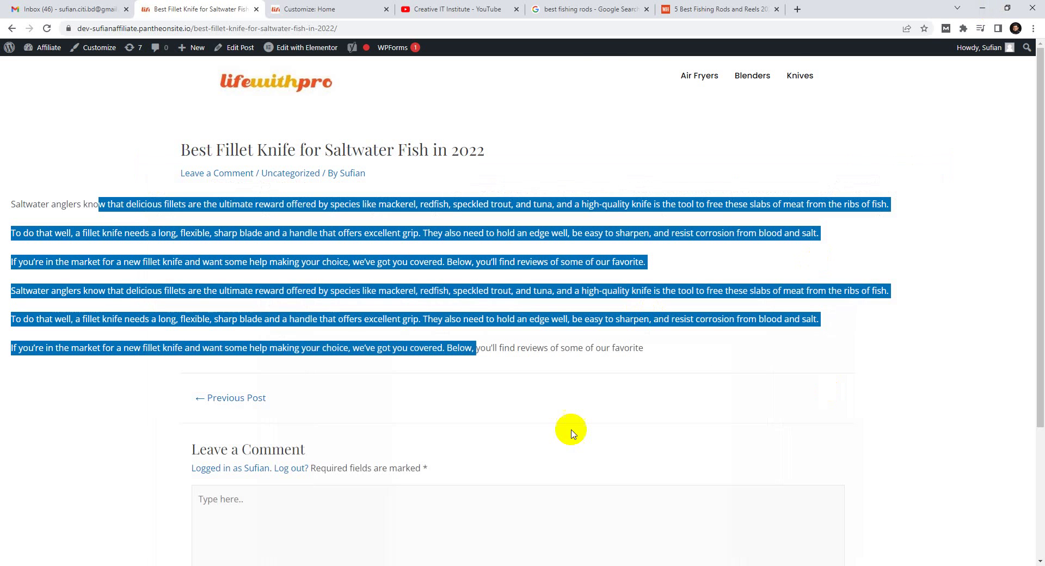
left_click(377, 248)
Step: Close the theme customizer and open the page for adding new plugins
left_click(322, 7)
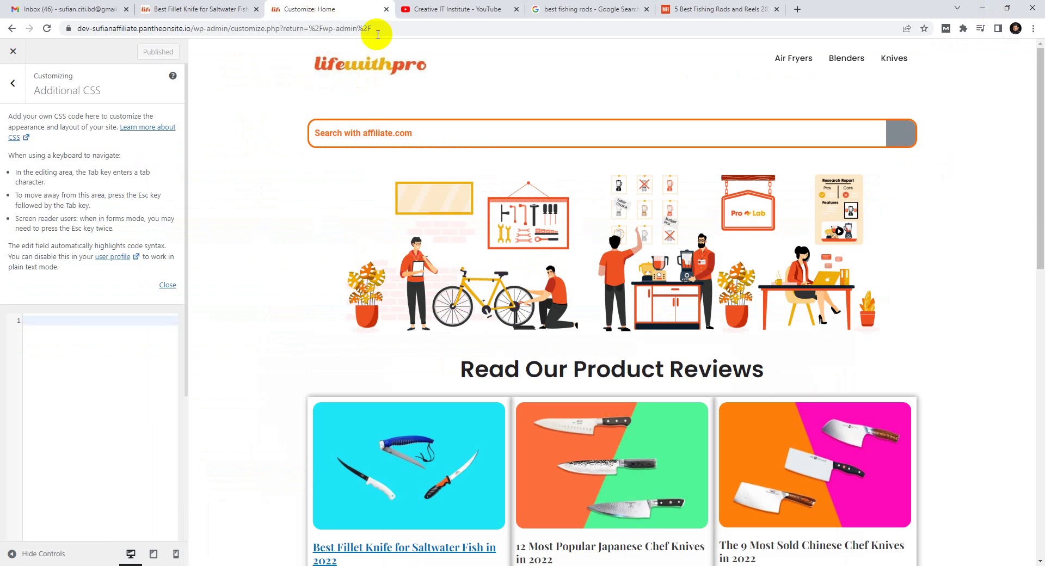
left_click(13, 54)
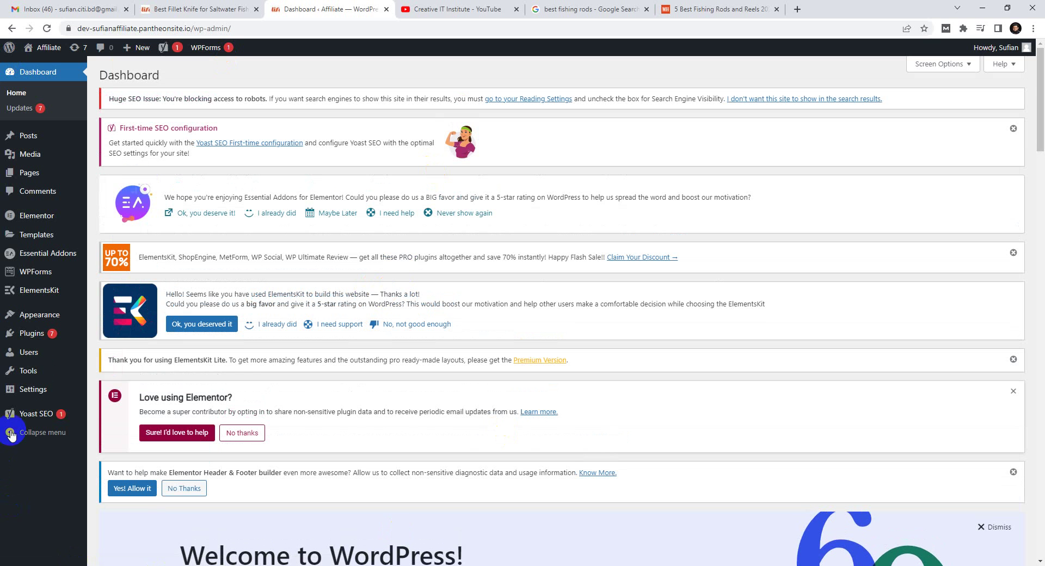
mouse_move(43, 337)
left_click(116, 342)
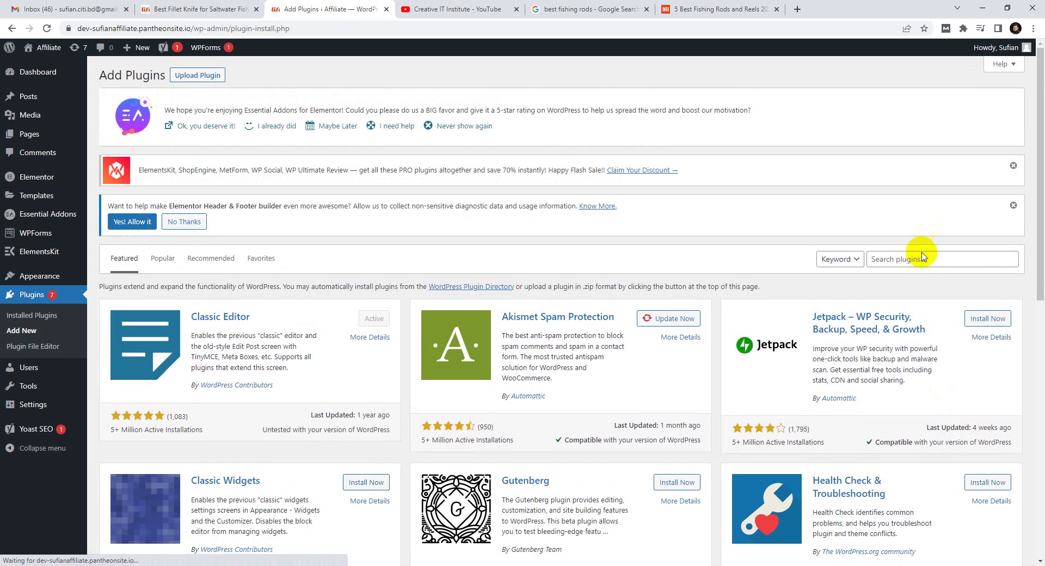
Step: Search the plugins for "secure copy protection", then install and activate Secure Copy Content Protection and Content Locking
left_click(895, 259)
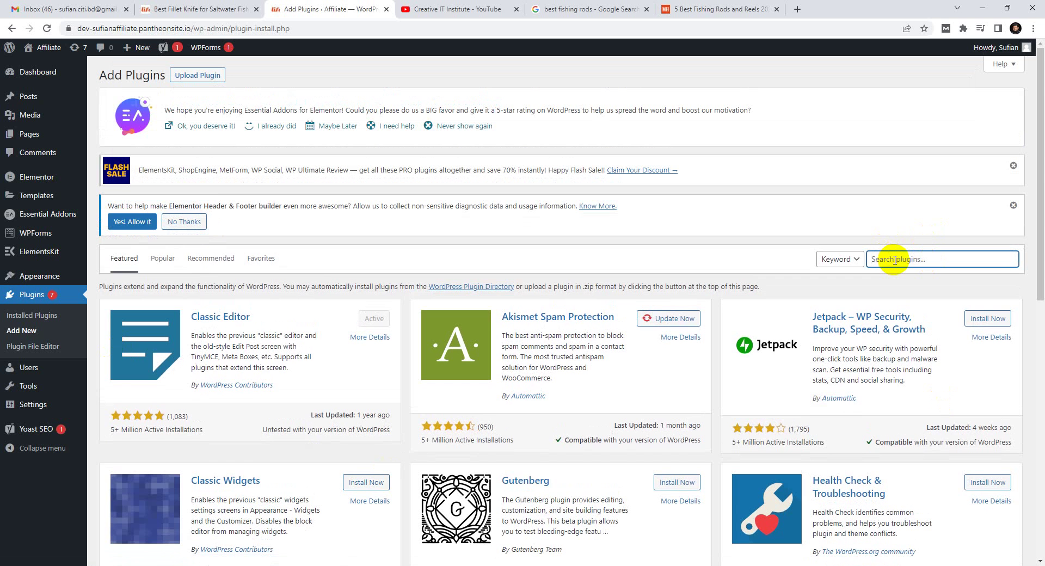
type("seo")
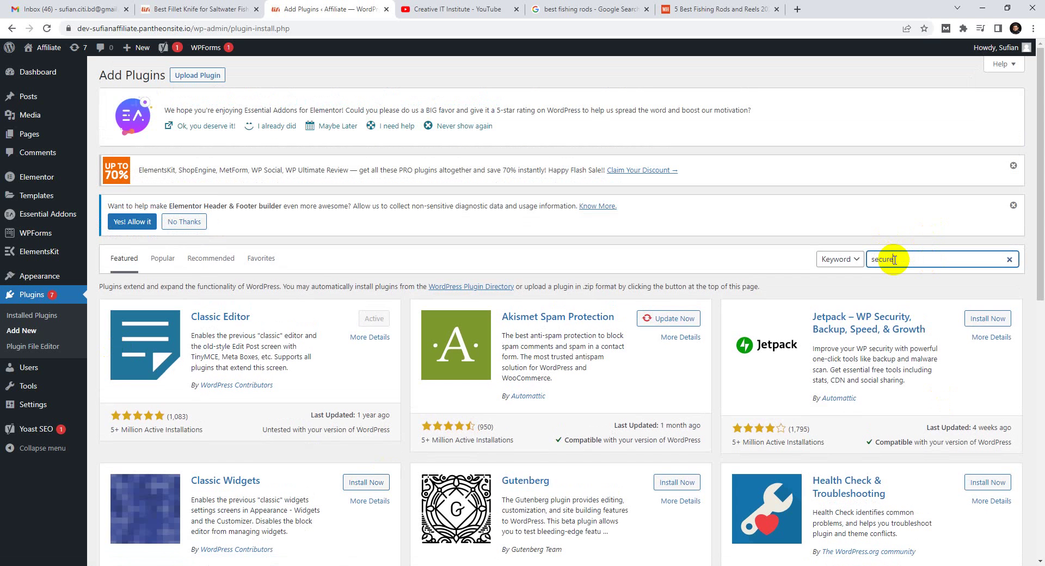
type("ure co")
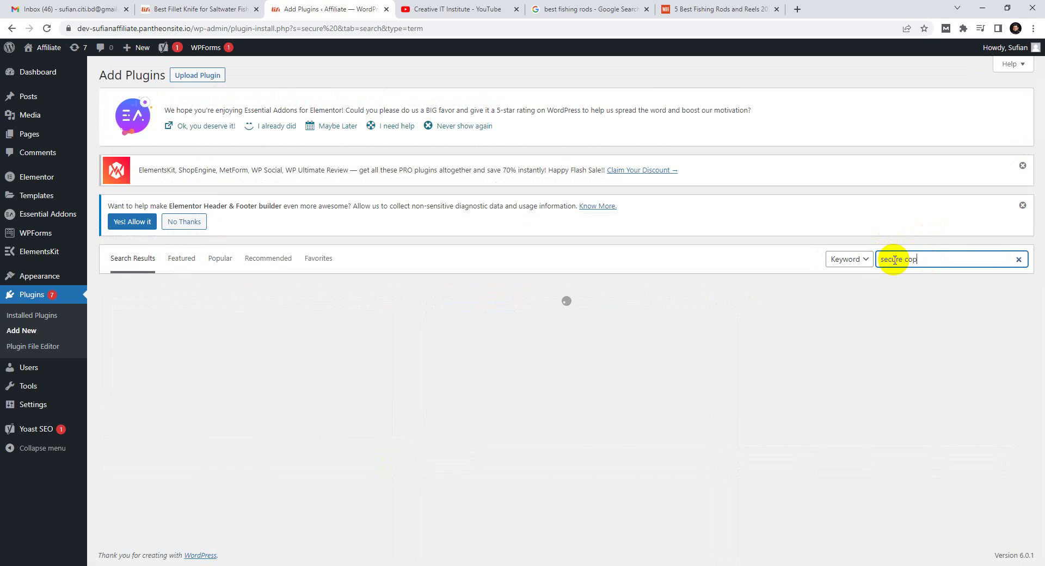
type(" p")
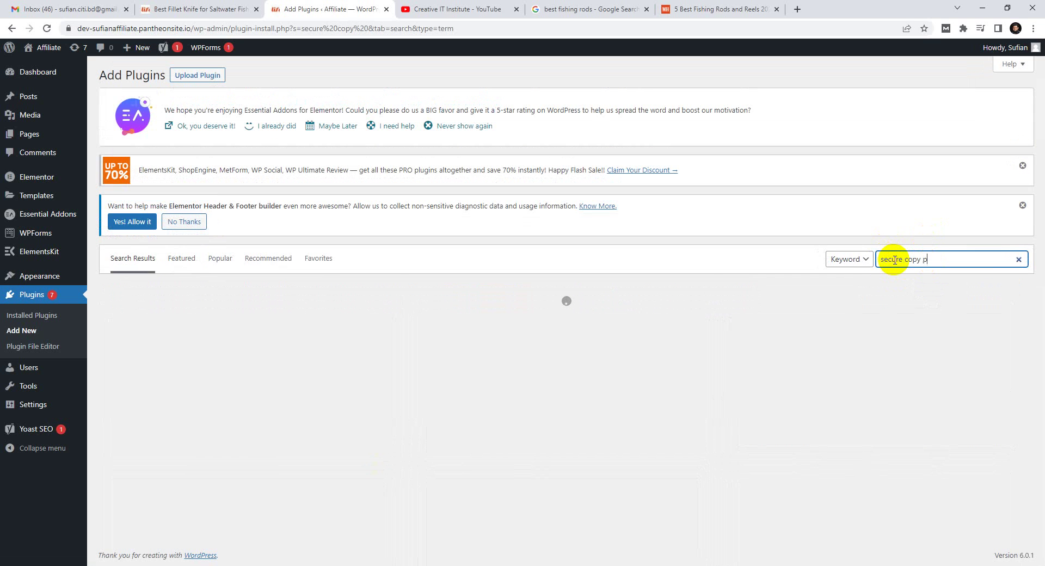
type("rotection")
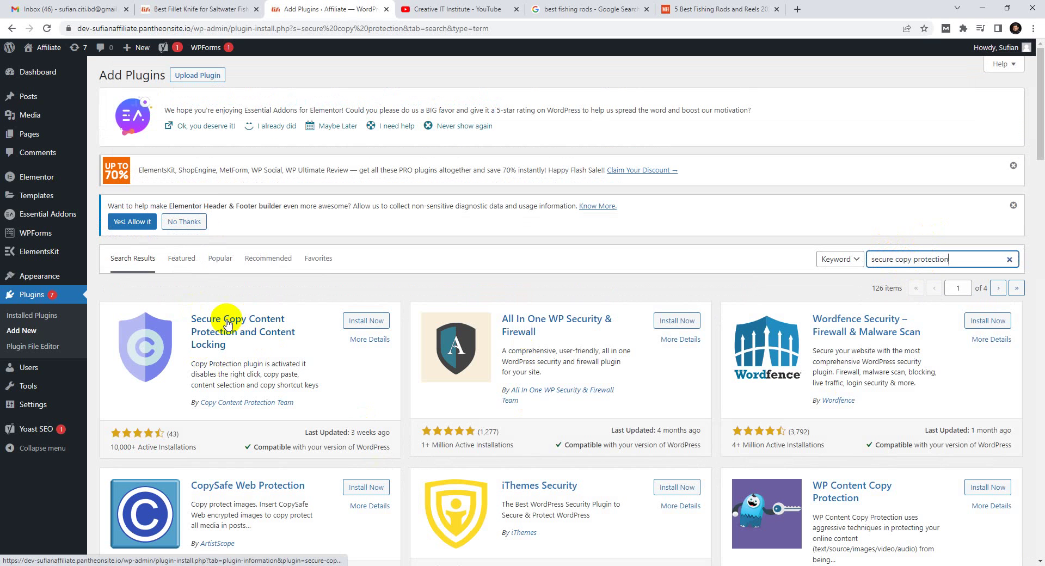
left_click(363, 322)
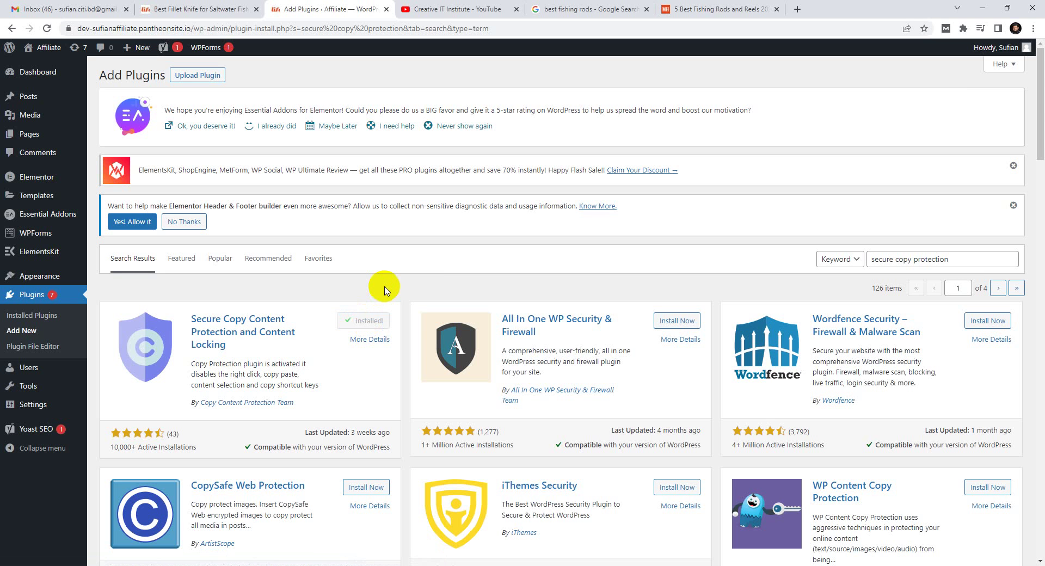
left_click(371, 321)
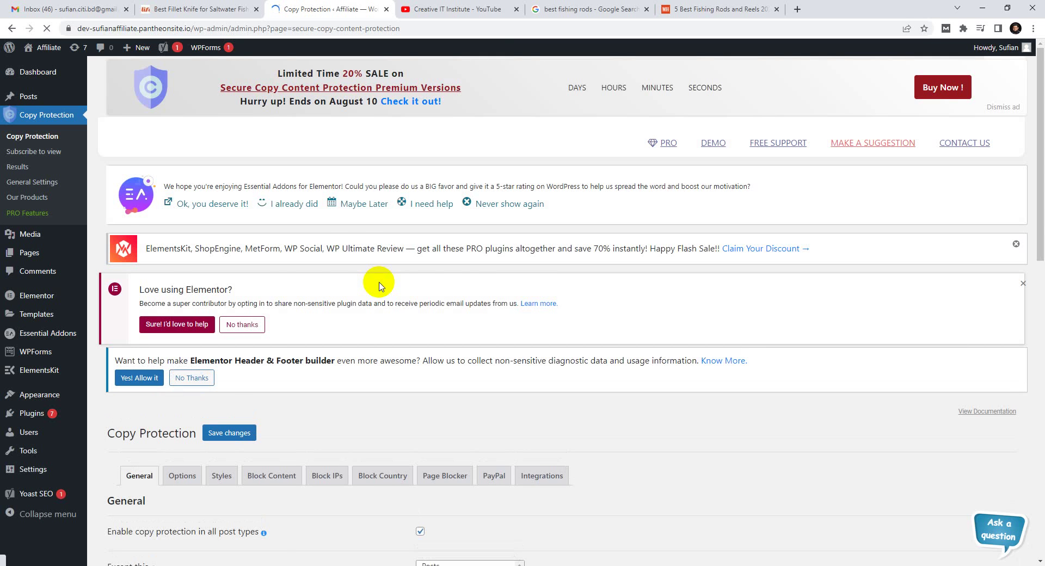
Step: Review the copy protection plugin's general settings and save them with protection enabled in all post types
scroll(351, 363, "down", 6)
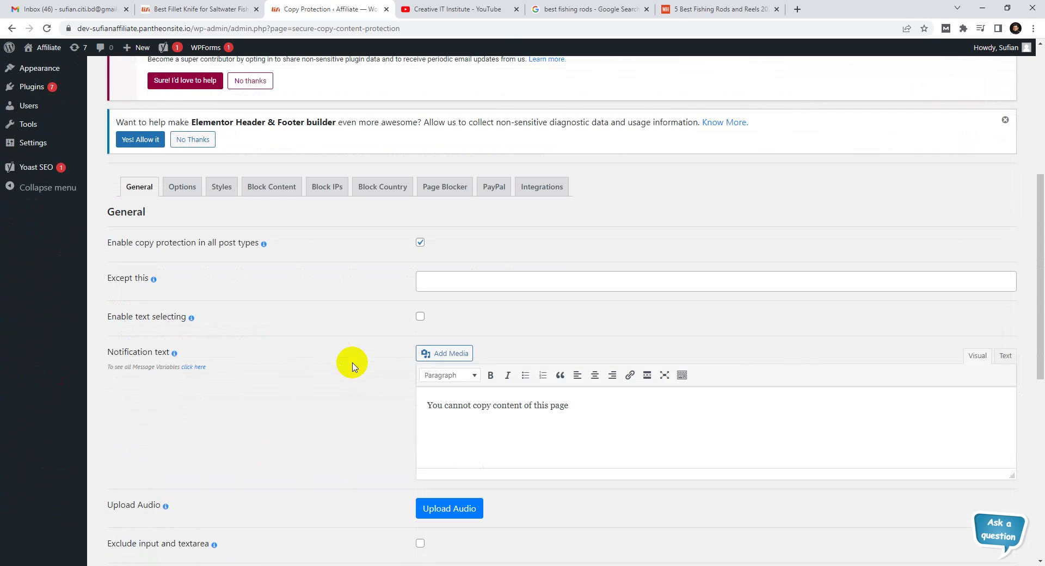
scroll(352, 362, "down", 2)
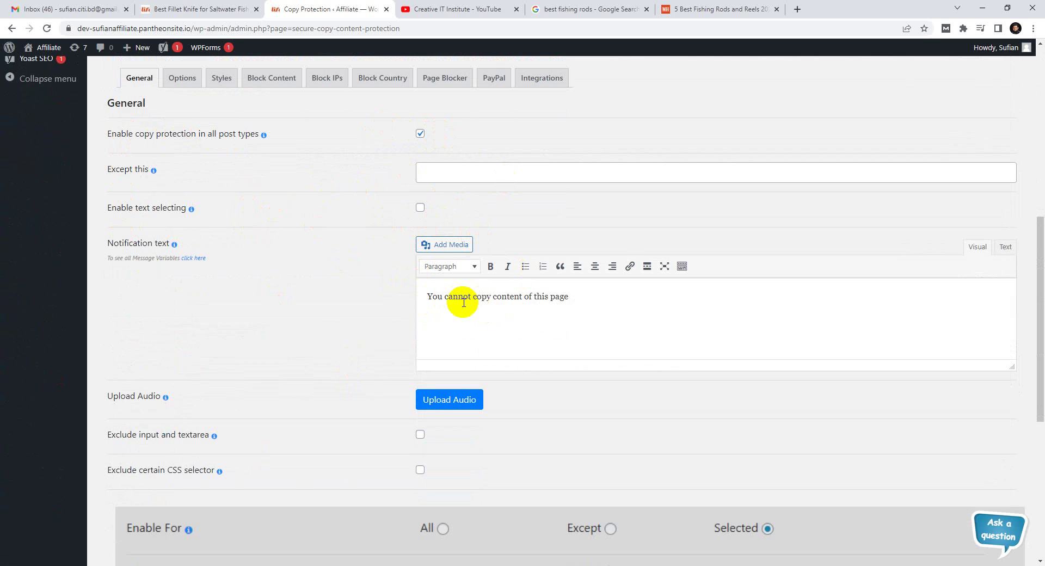
scroll(462, 302, "down", 5)
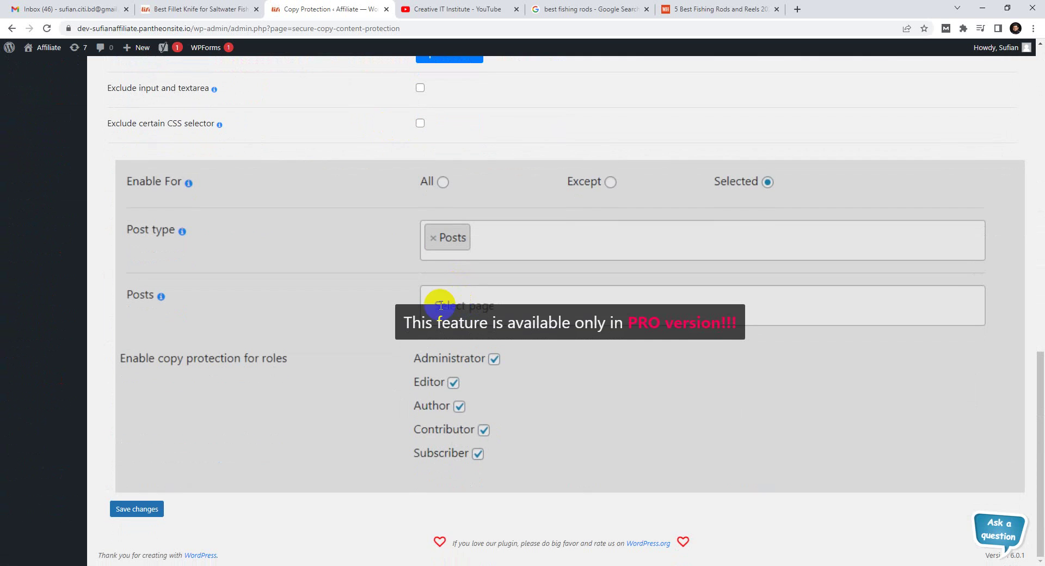
left_click(153, 509)
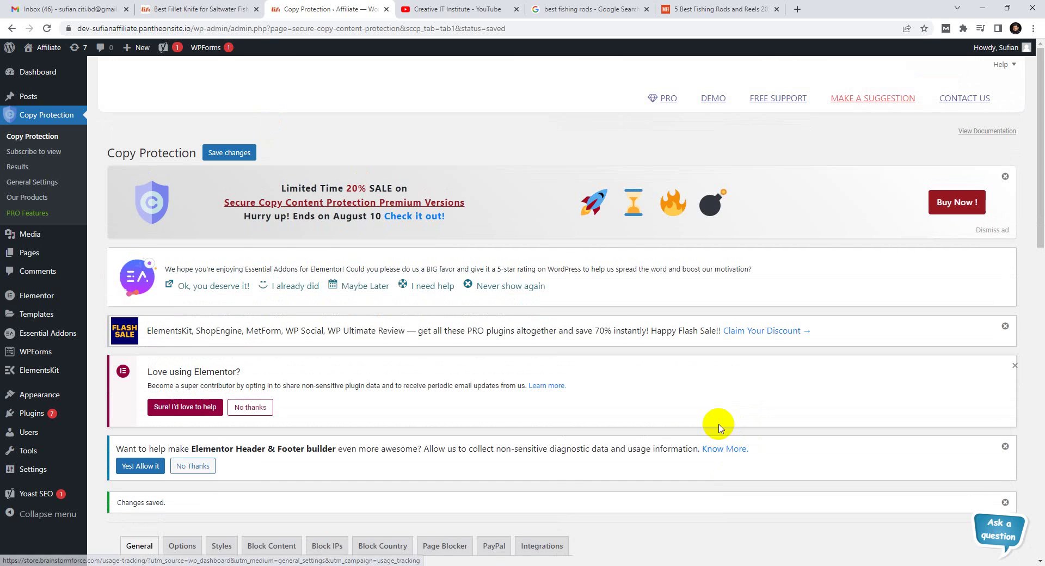
Step: Reload the fillet knife post and try to select its body text and open the context menu on it
left_click(163, 9)
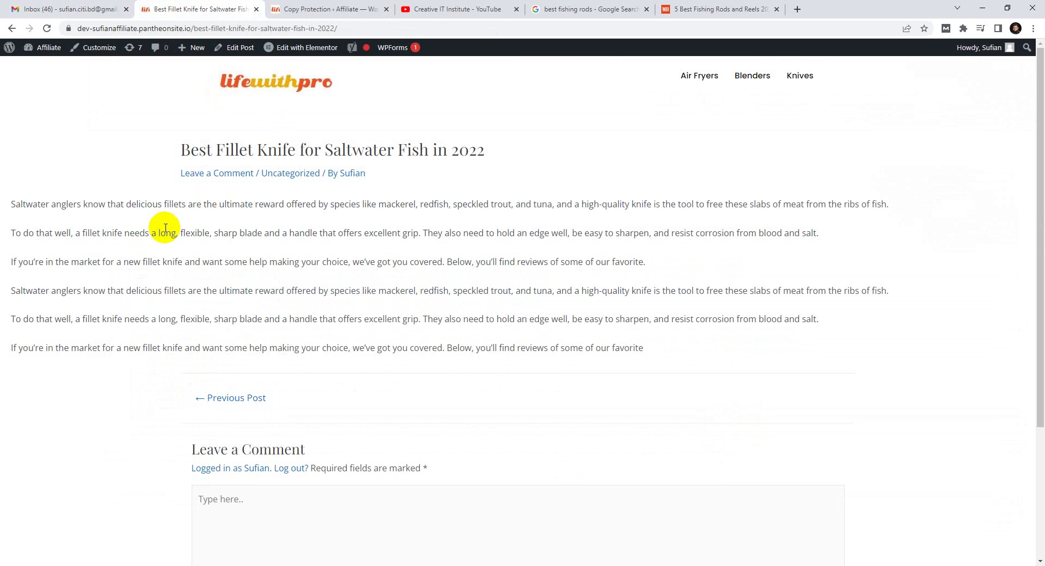
left_click(47, 29)
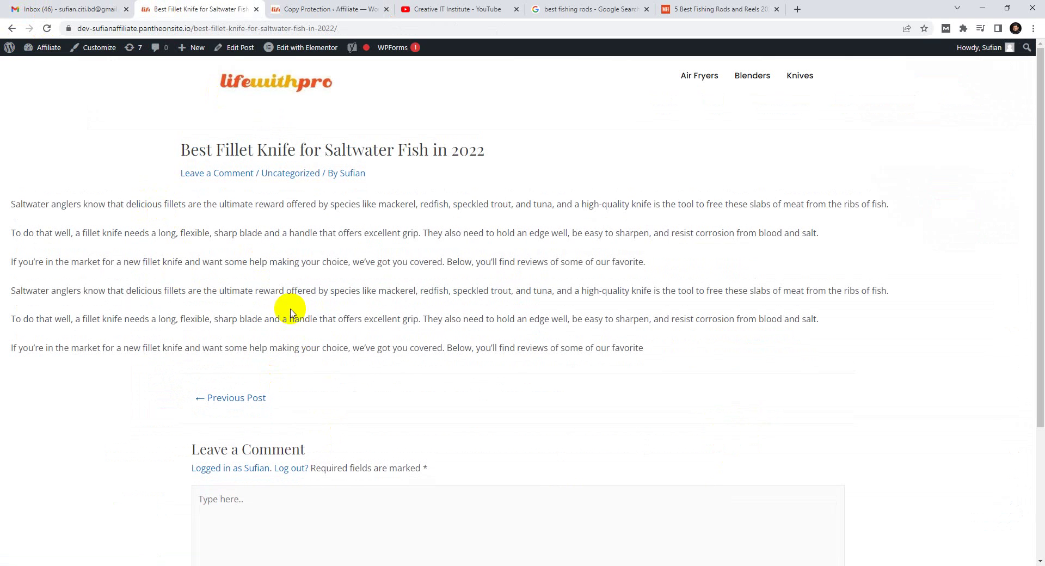
left_click(335, 215)
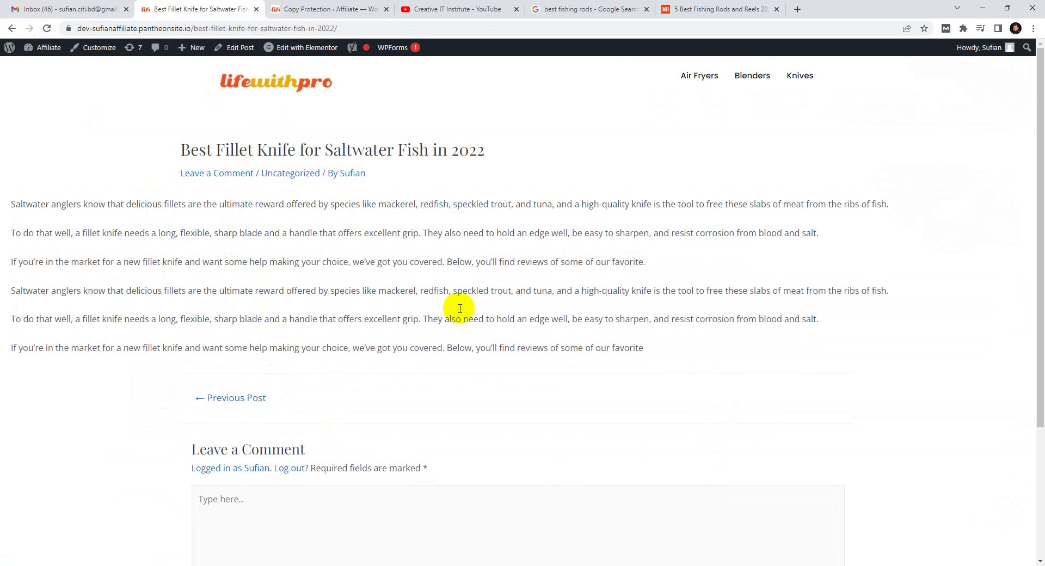
right_click(567, 299)
right_click(528, 339)
right_click(399, 304)
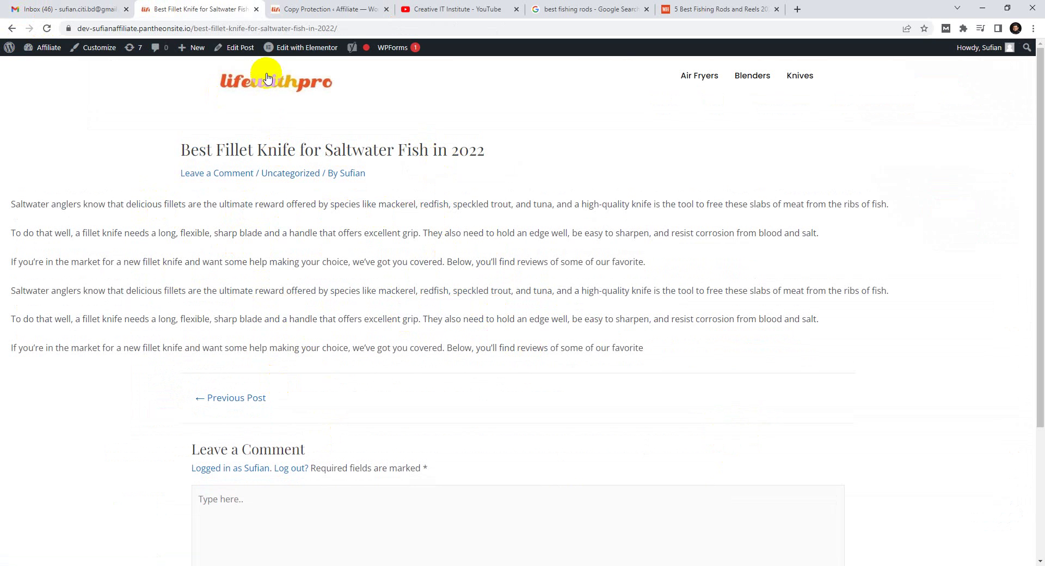
Step: Open the site's home page and try to select the "Read Our Product Reviews" heading
left_click(267, 78)
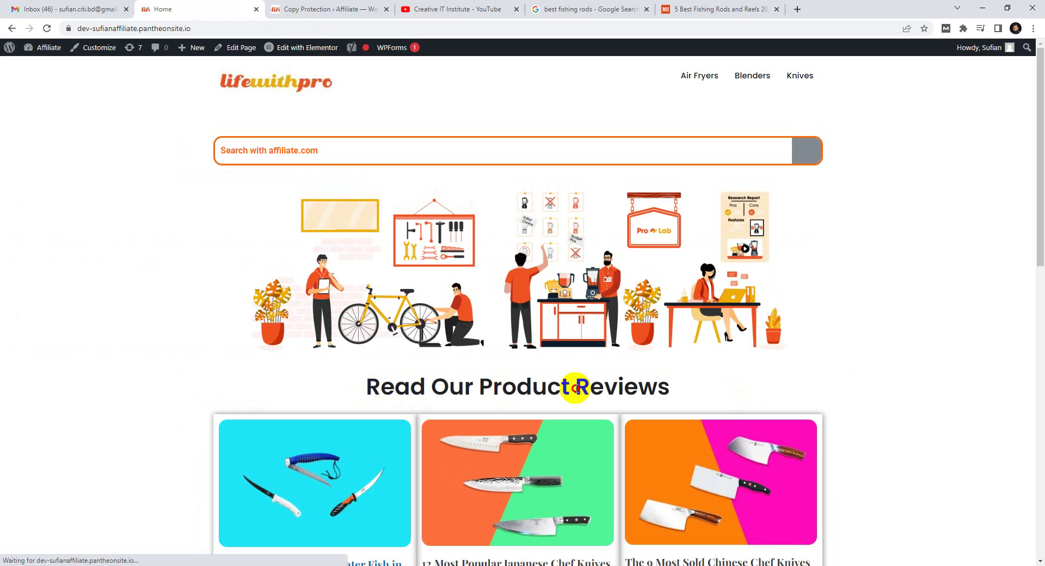
left_click_drag(362, 380, 691, 391)
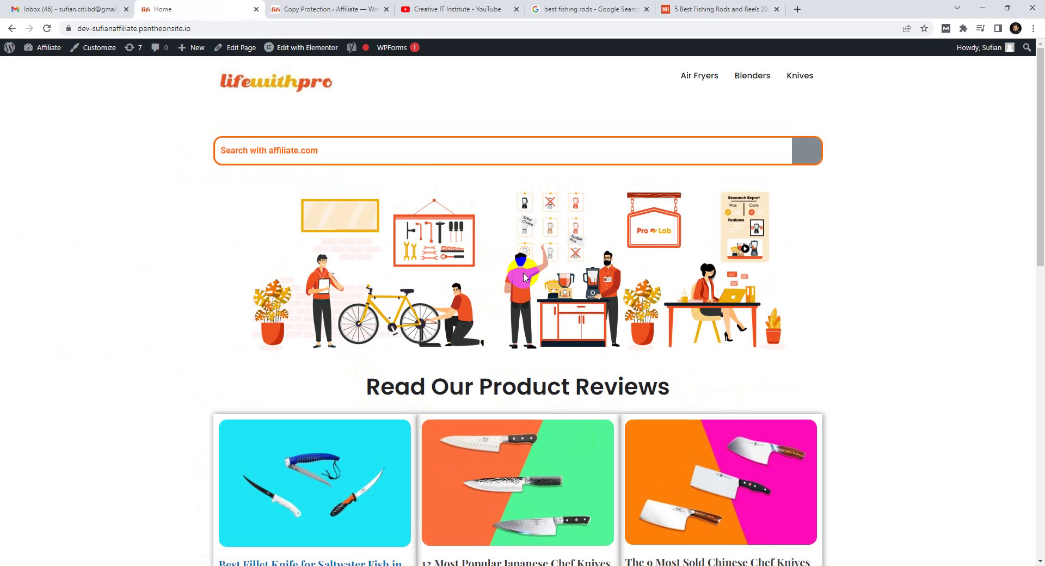
Step: Switch to the PowerPoint presentation on content locking and start the slide show from the "How to lock the contents?" slide
key("alt+Tab")
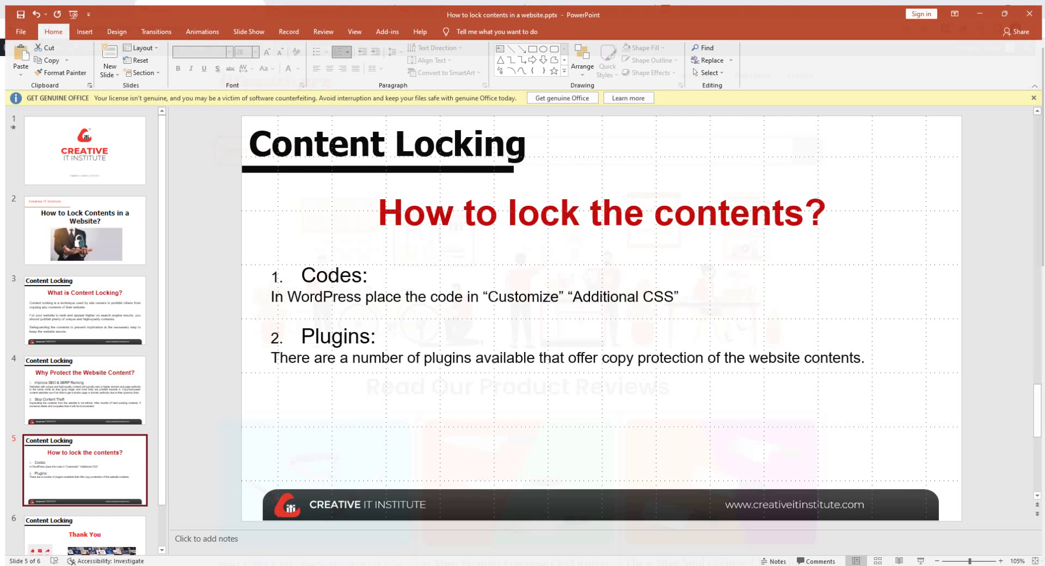
left_click(922, 561)
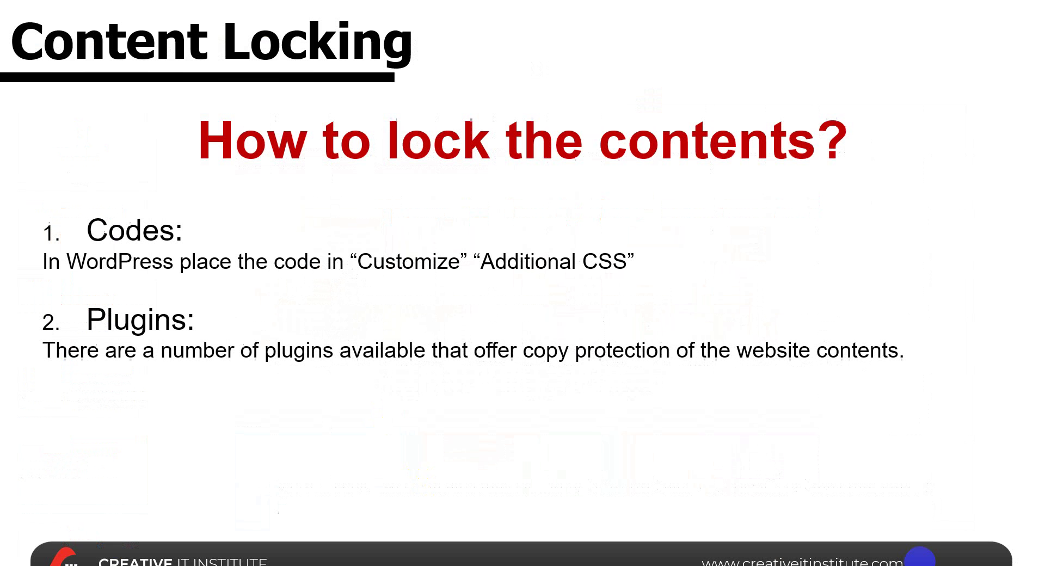